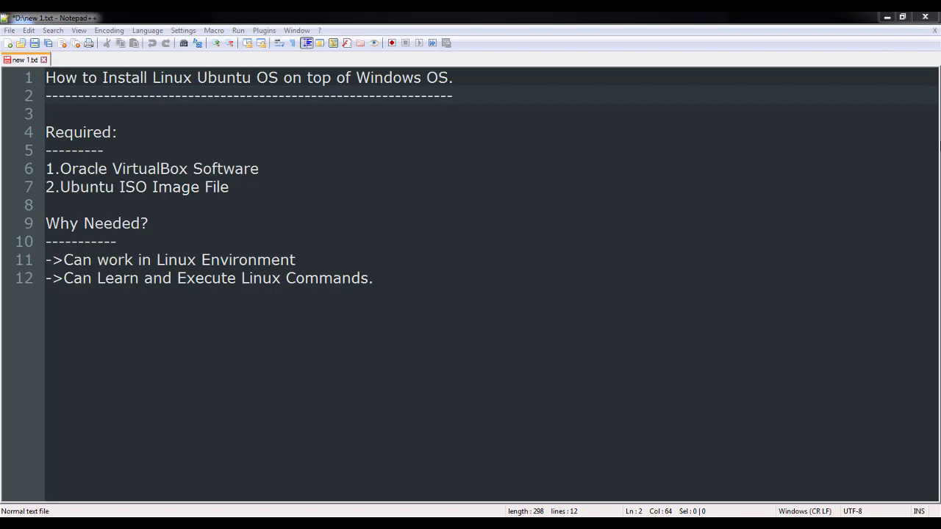
Step: Minimize the Notepad++ installation notes to reveal the Windows desktop
click(885, 19)
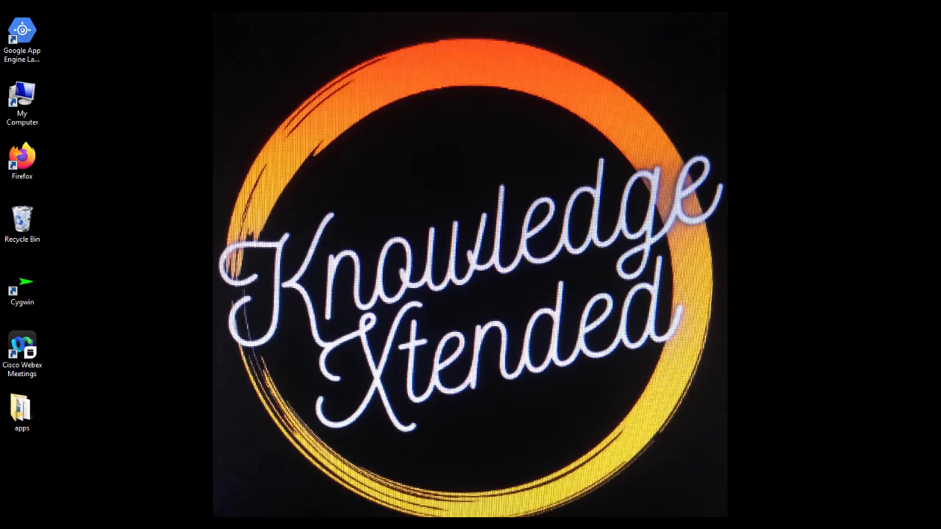
Step: From Local Disk (D:), run the VirtualBox-5.2.44-139111-Win installer as administrator
click(121, 525)
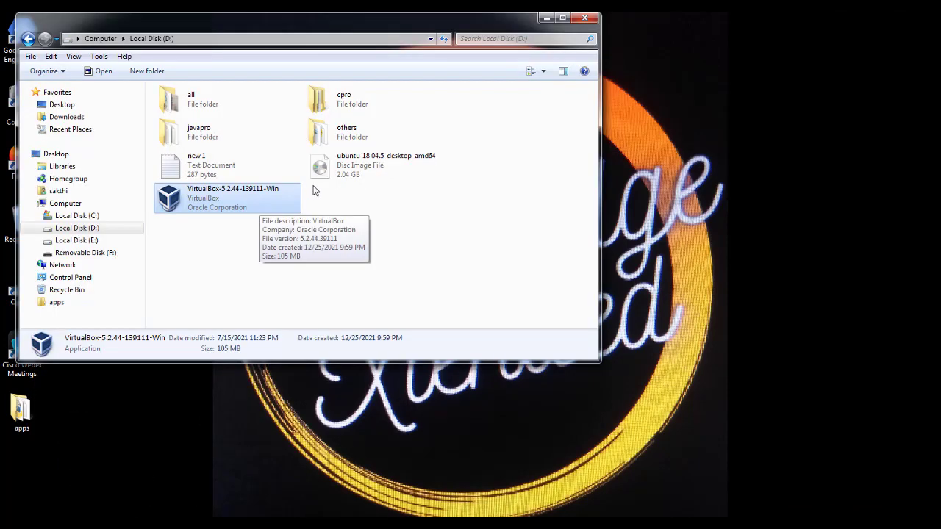
click(354, 170)
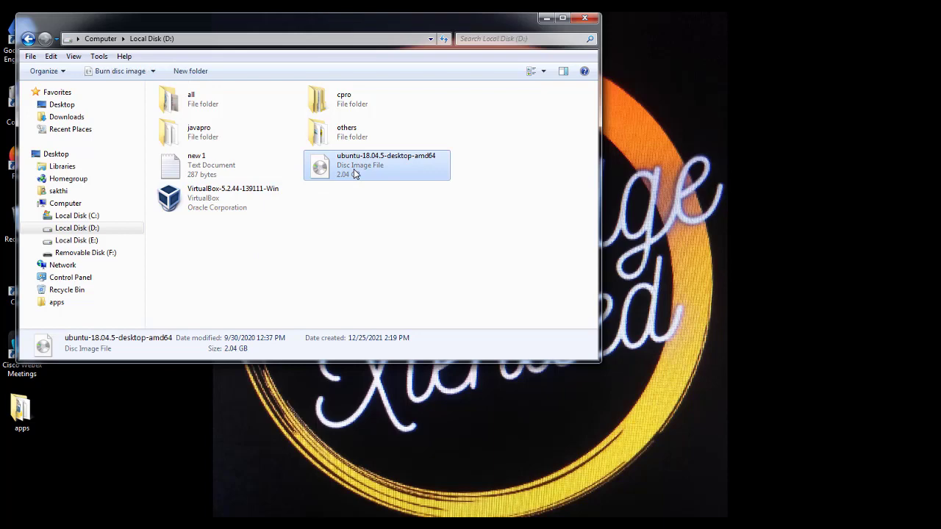
click(233, 210)
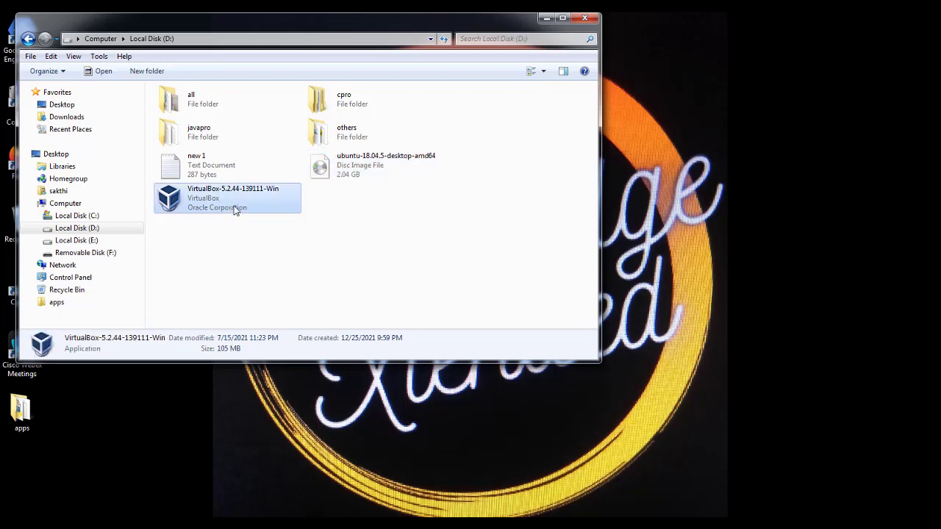
right_click(237, 208)
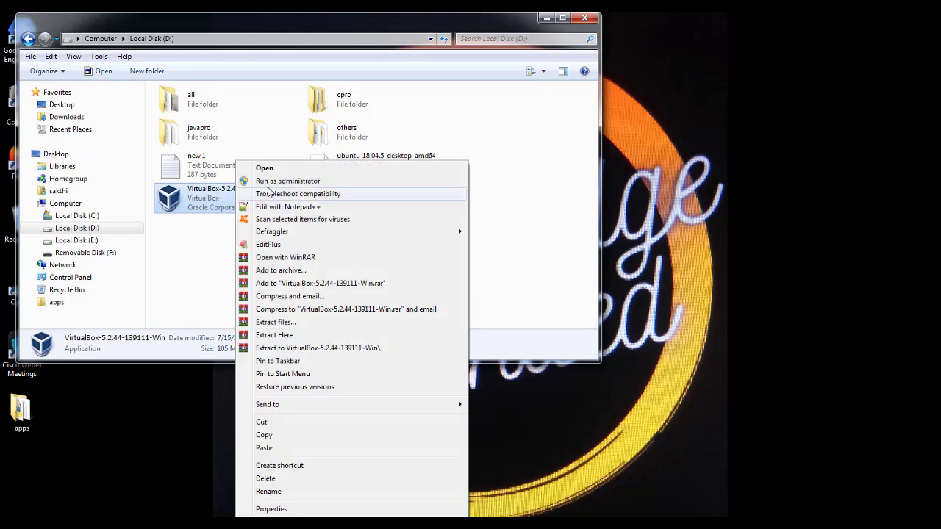
click(280, 182)
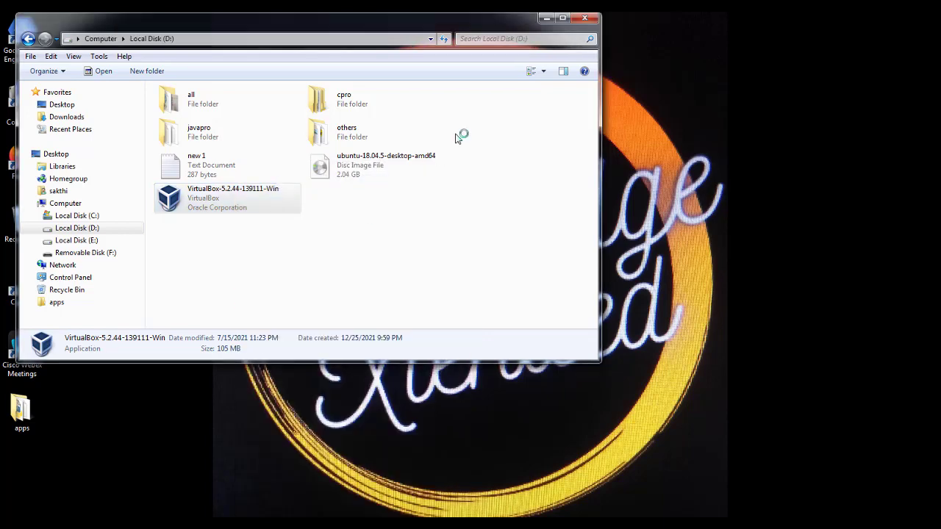
click(542, 20)
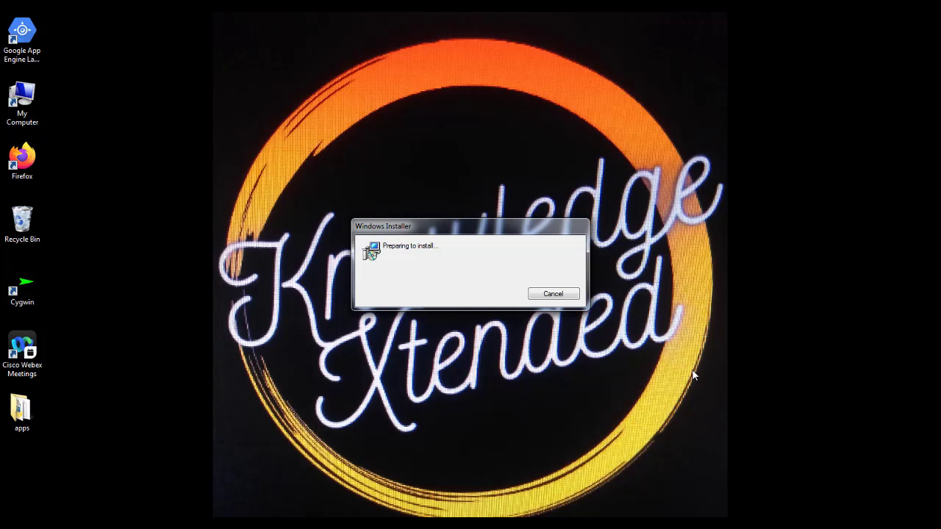
Step: Install VirtualBox 5.2.44 with default features, accepting the network interfaces warning
click(483, 378)
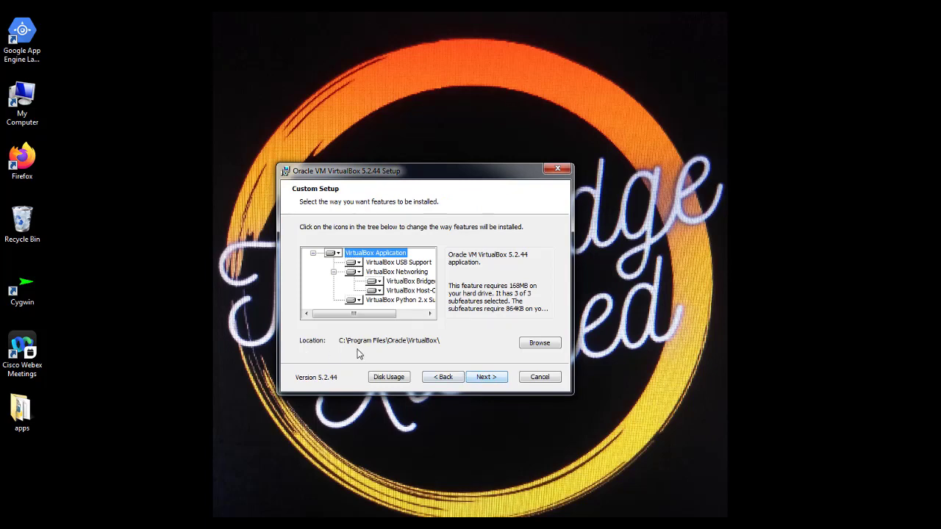
click(485, 378)
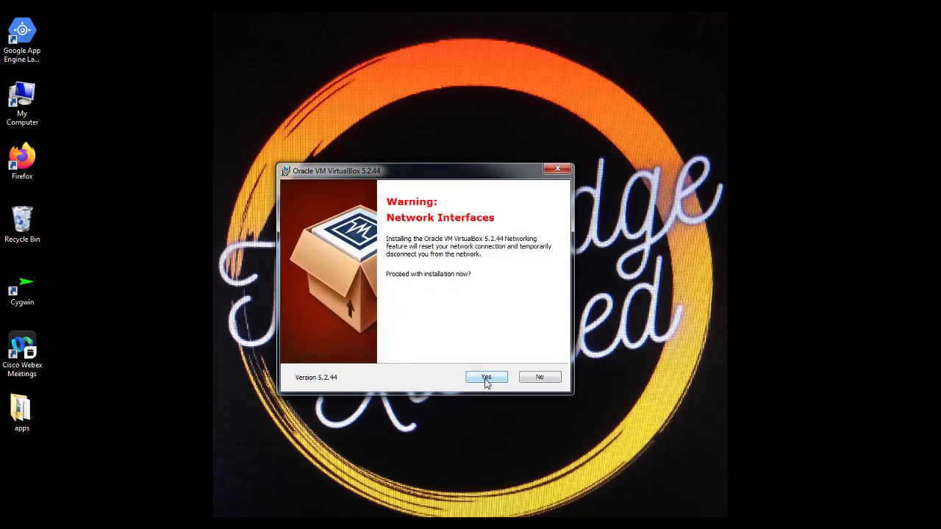
click(486, 378)
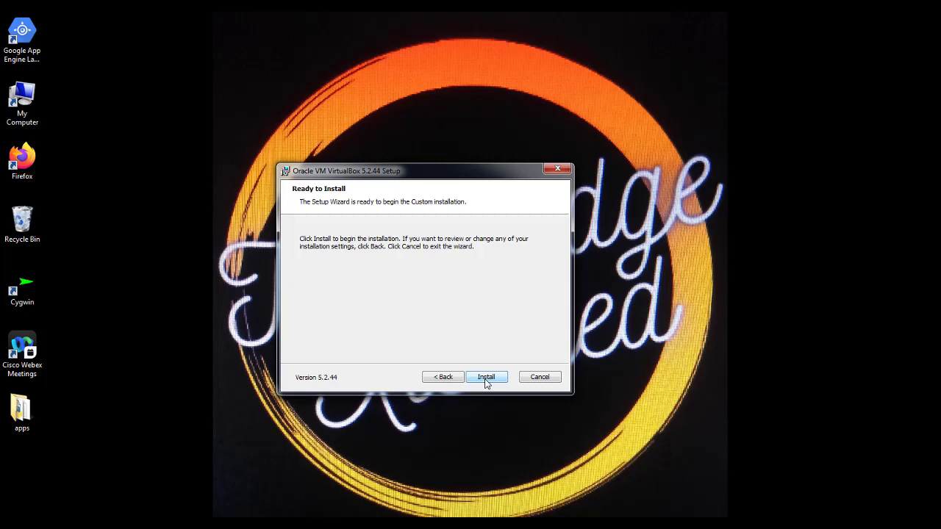
click(485, 378)
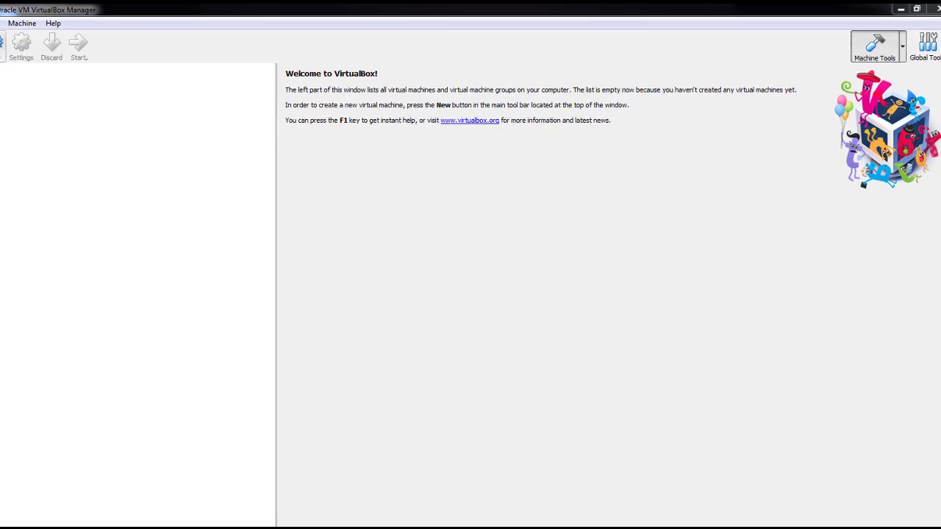
Step: Create a new VM named CloudLabs with type Linux and version Ubuntu (64-bit)
click(1, 47)
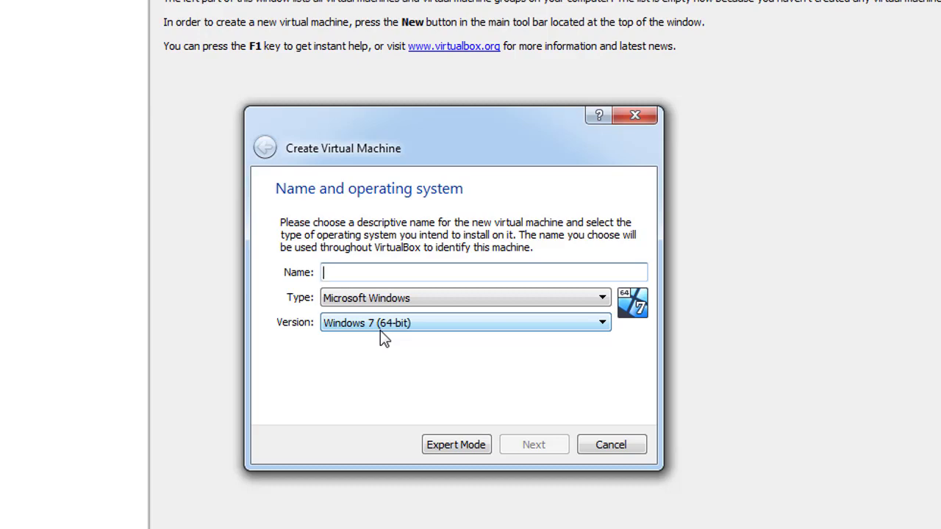
text(C)
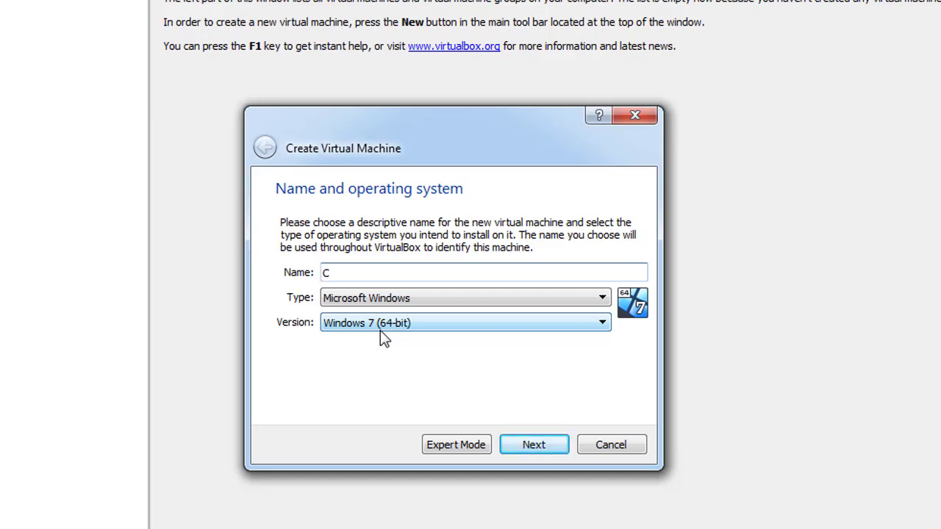
text(loudL)
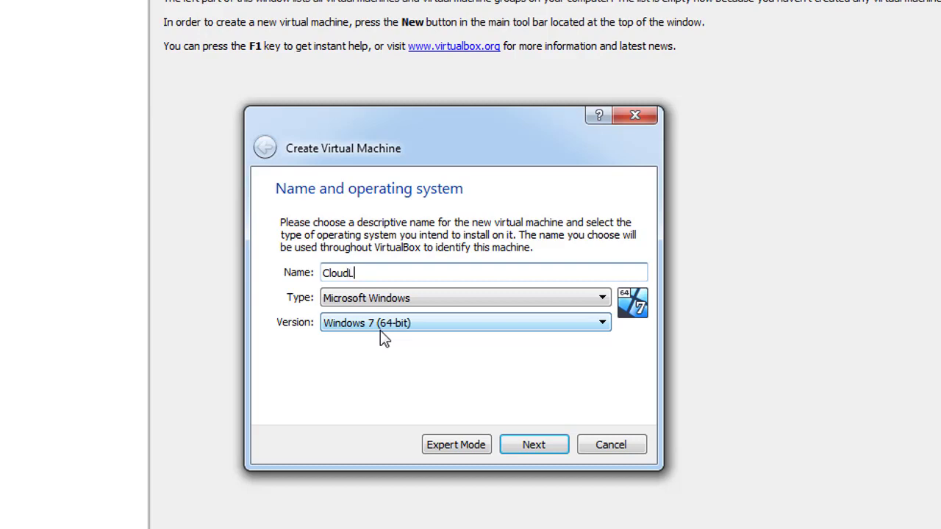
text(abs)
click(459, 298)
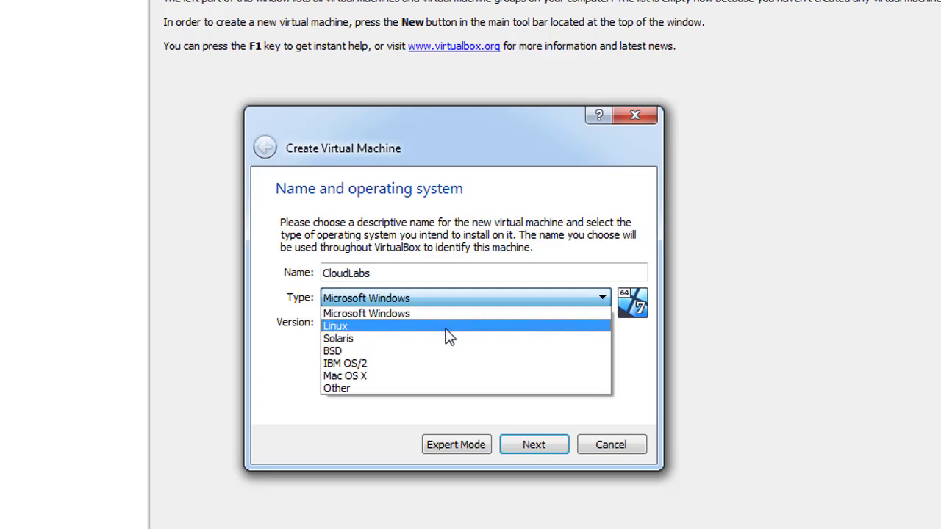
click(448, 327)
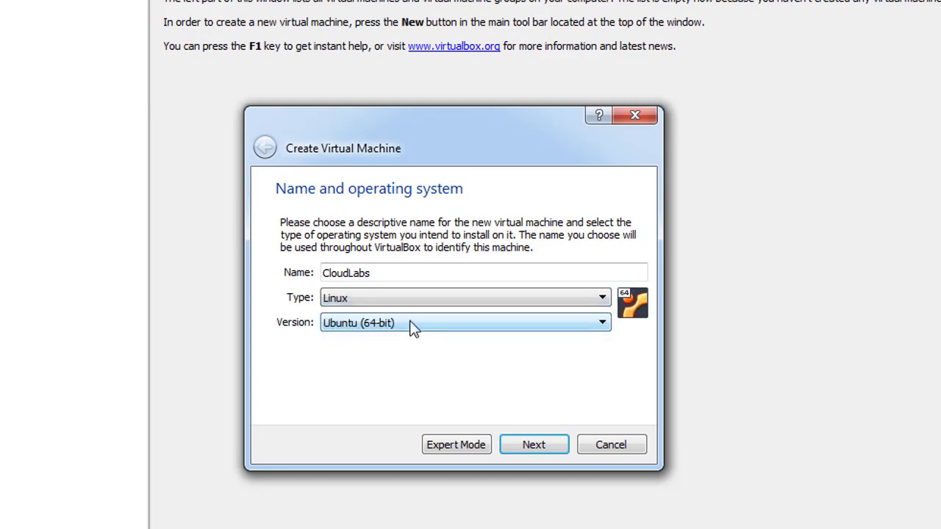
click(411, 324)
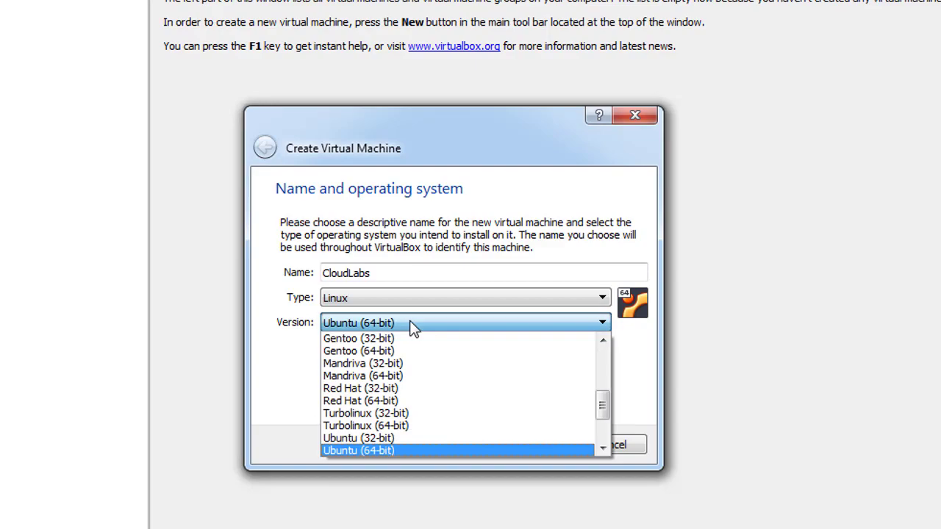
click(384, 450)
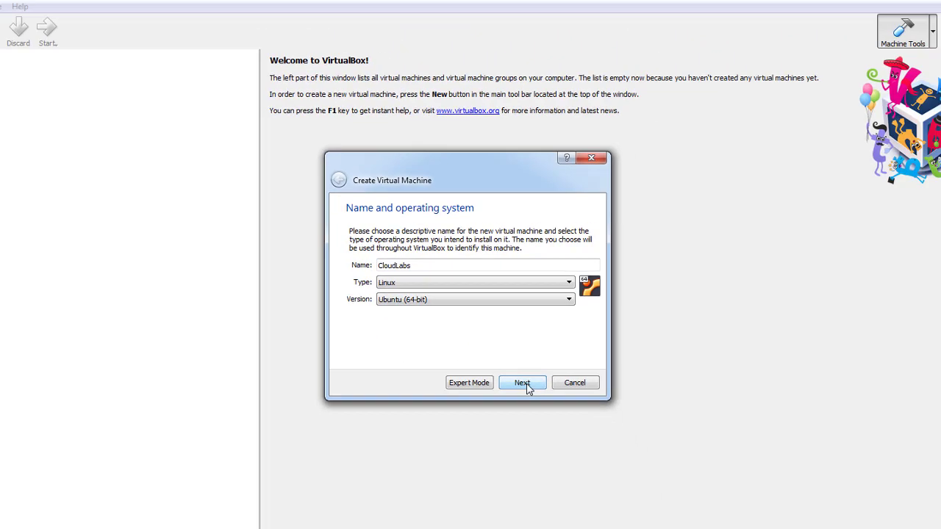
click(534, 445)
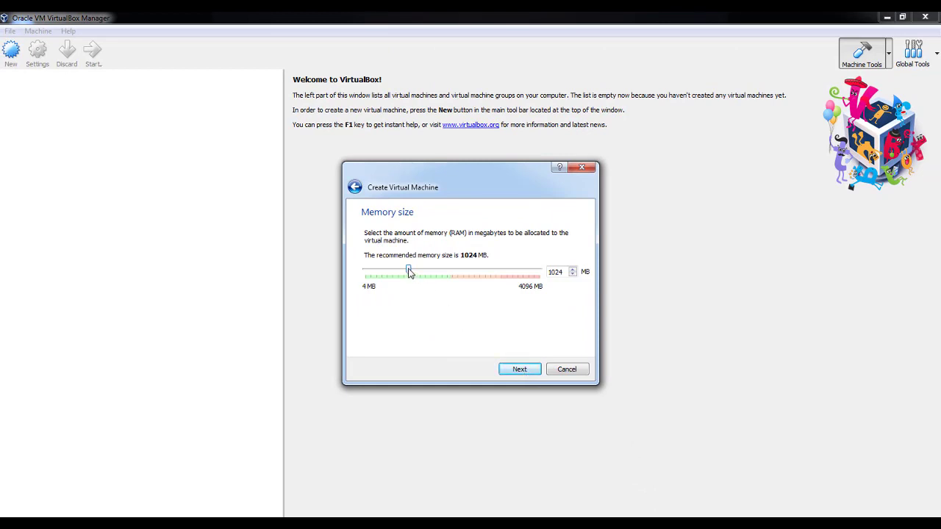
Step: Give CloudLabs 1868 MB memory and a new dynamically allocated VDI hard disk
drag(409, 271, 445, 272)
click(519, 370)
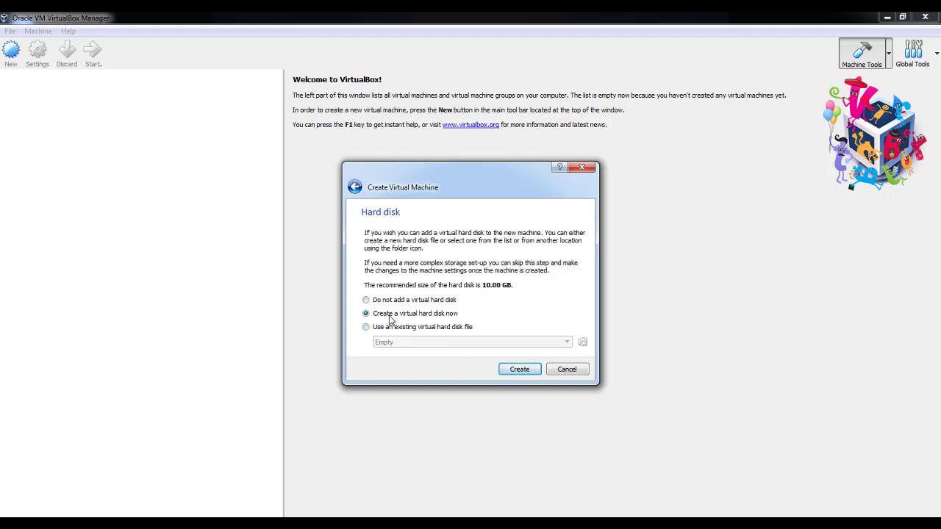
click(511, 371)
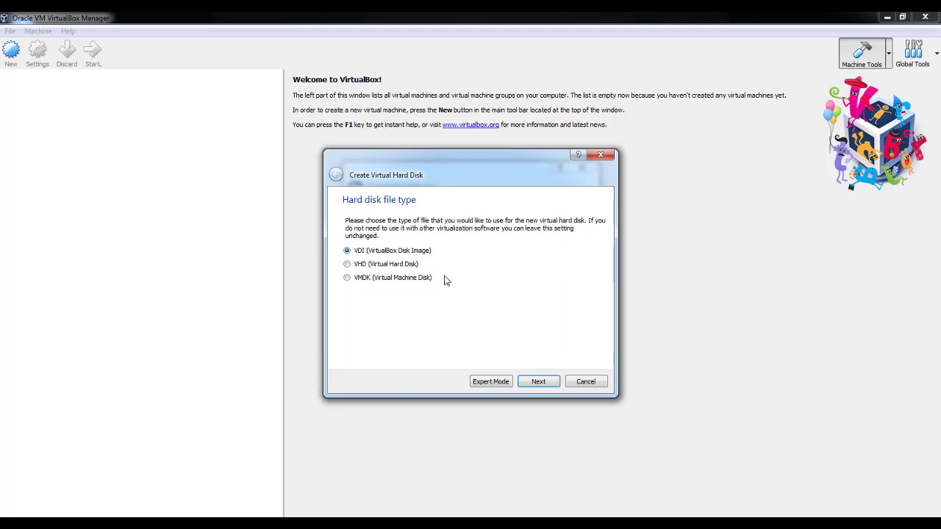
click(539, 381)
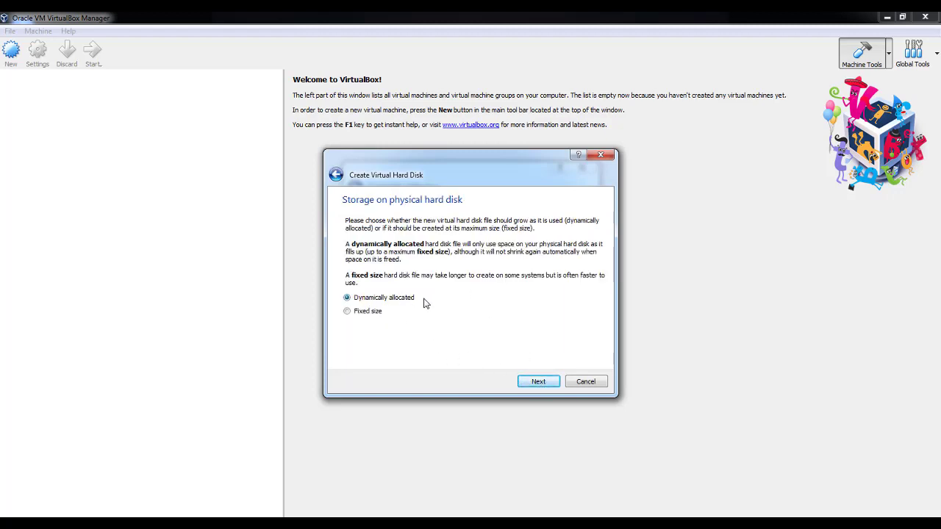
click(530, 385)
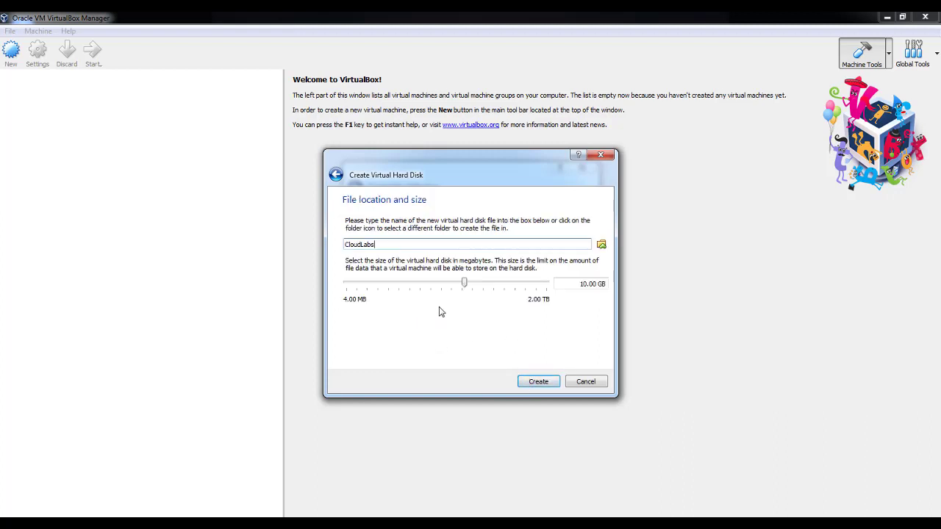
Step: Set the virtual disk size to 30 GB and create the machine
mouse_move(441, 290)
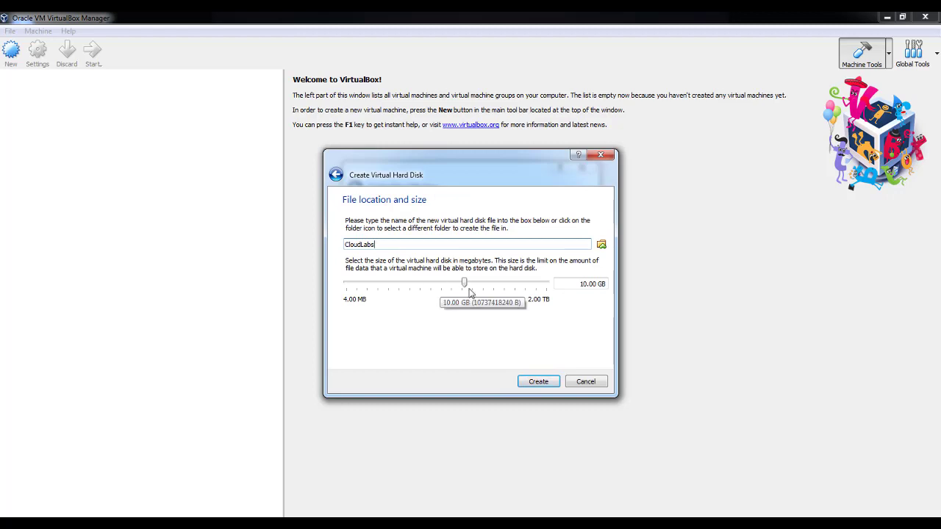
click(588, 285)
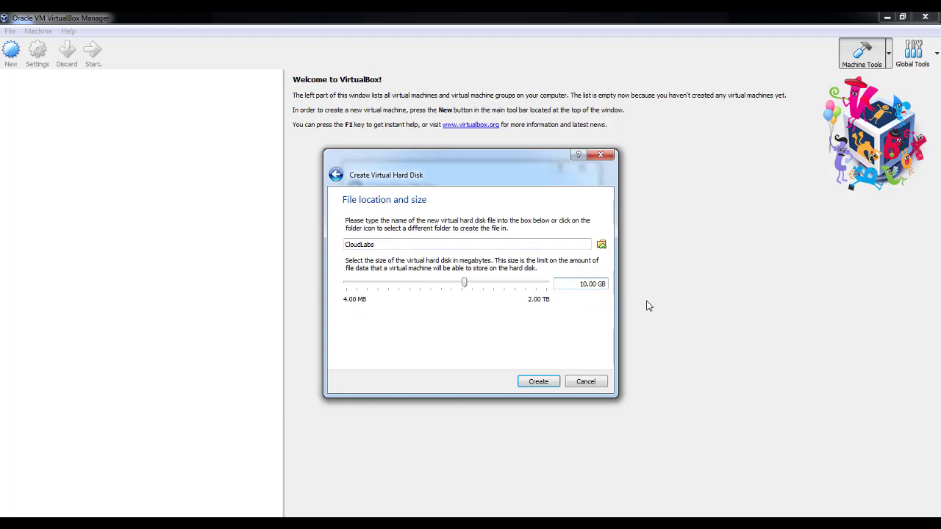
key(BackSpace)
key(BackSpace)
text(30)
click(538, 382)
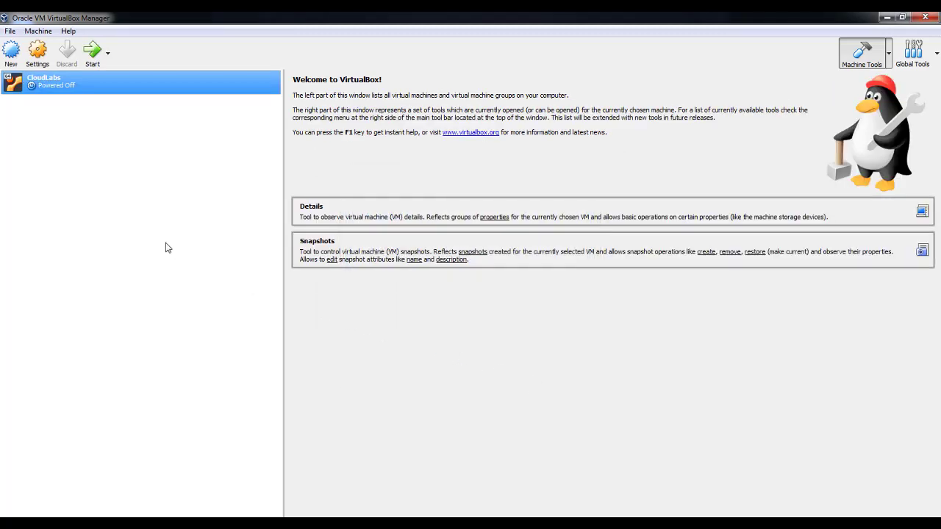
Step: Start CloudLabs from the ubuntu-18.04.5-desktop-amd64 ISO and choose Install Ubuntu
click(92, 59)
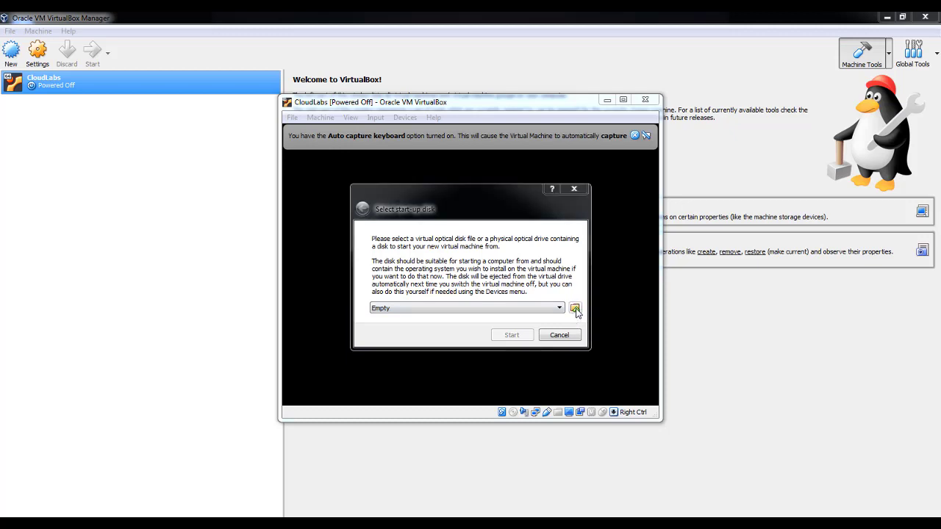
click(575, 309)
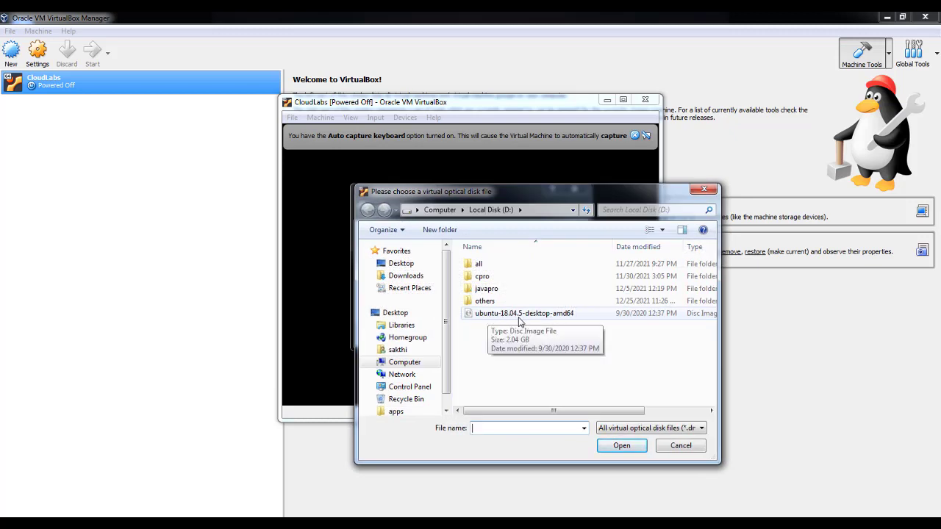
click(528, 316)
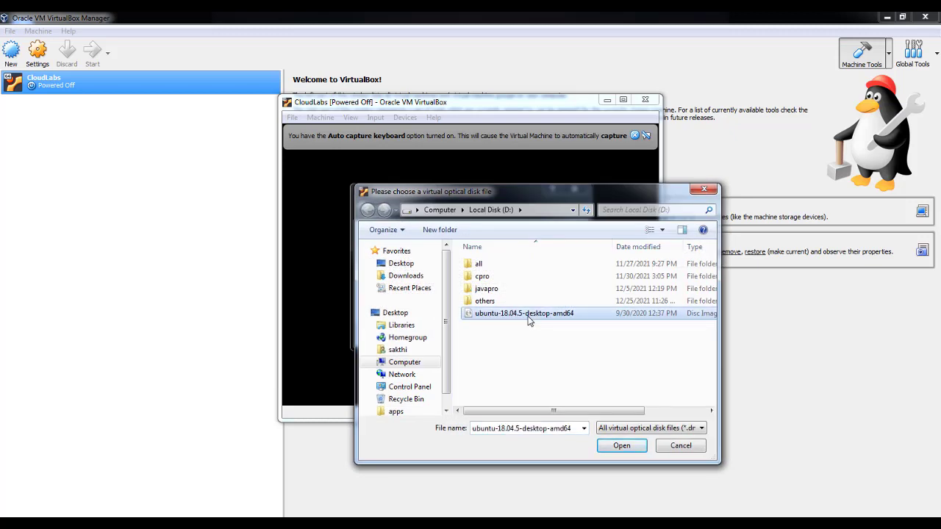
click(622, 446)
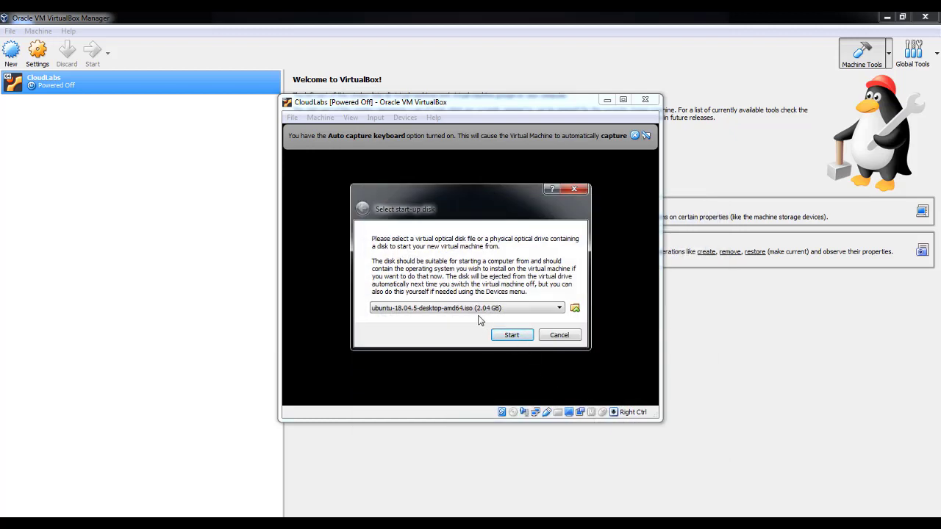
click(513, 340)
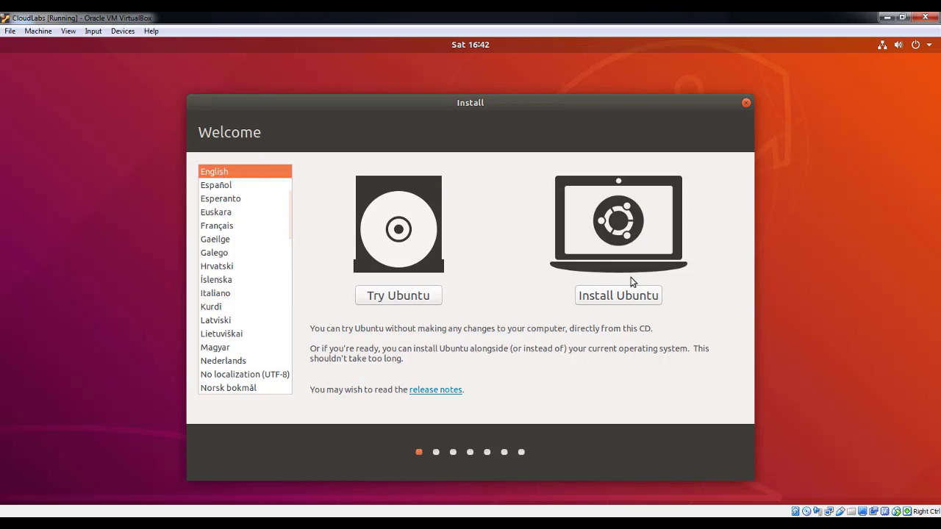
click(635, 299)
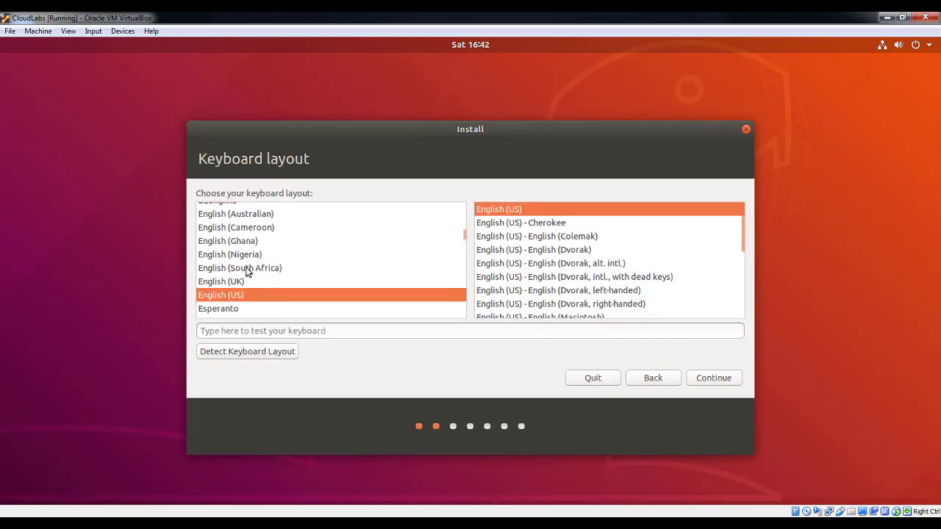
Step: Accept English (US) keyboard, normal installation, erase-disk install, and Kolkata location
click(715, 379)
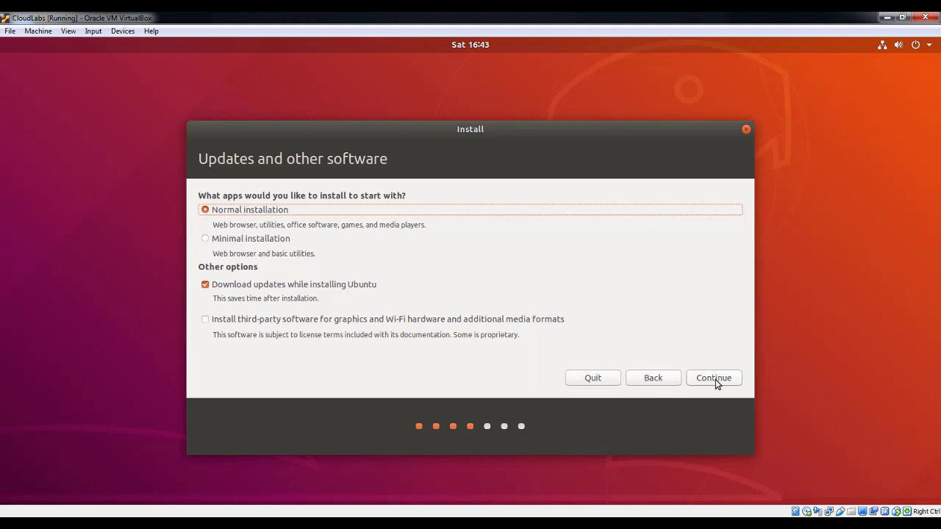
click(715, 379)
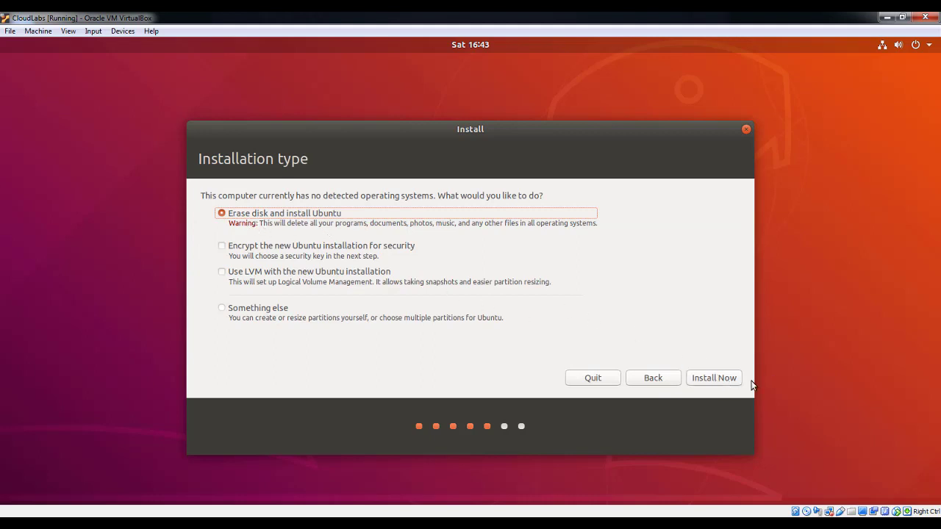
click(728, 379)
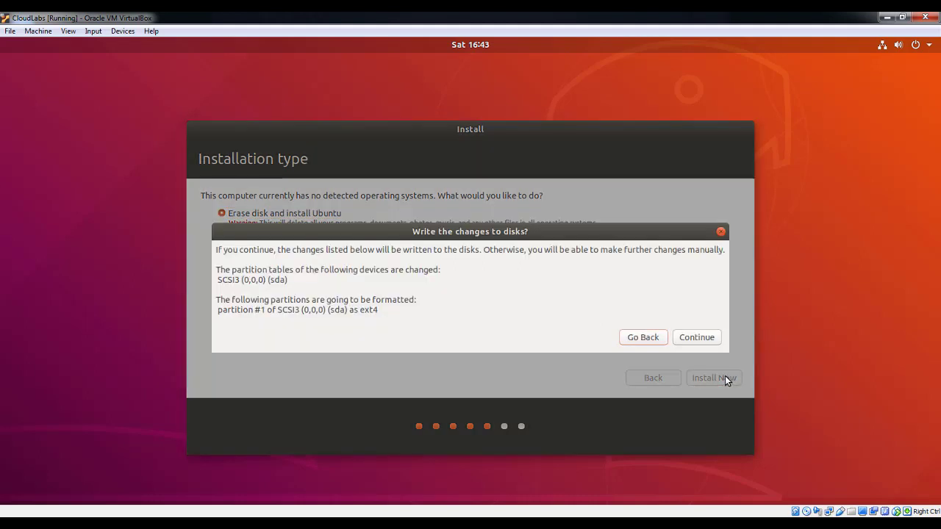
click(704, 337)
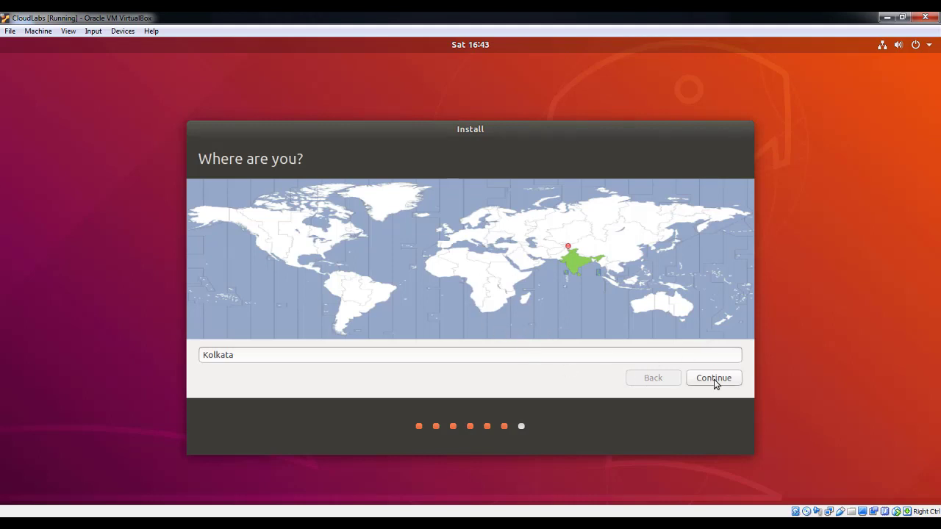
click(713, 379)
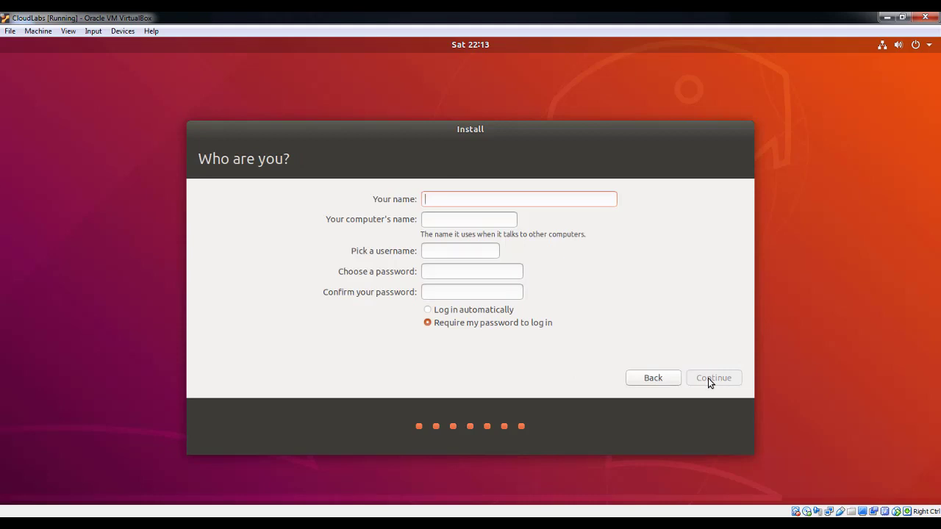
Step: Enter CloudLabs as the user's name, set and confirm the account password, then continue
text(Clou)
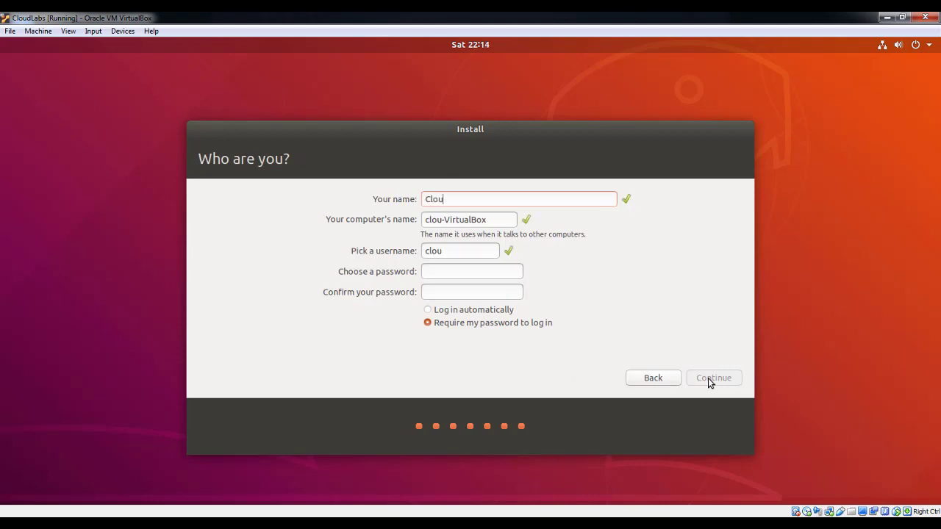
text(dLabs)
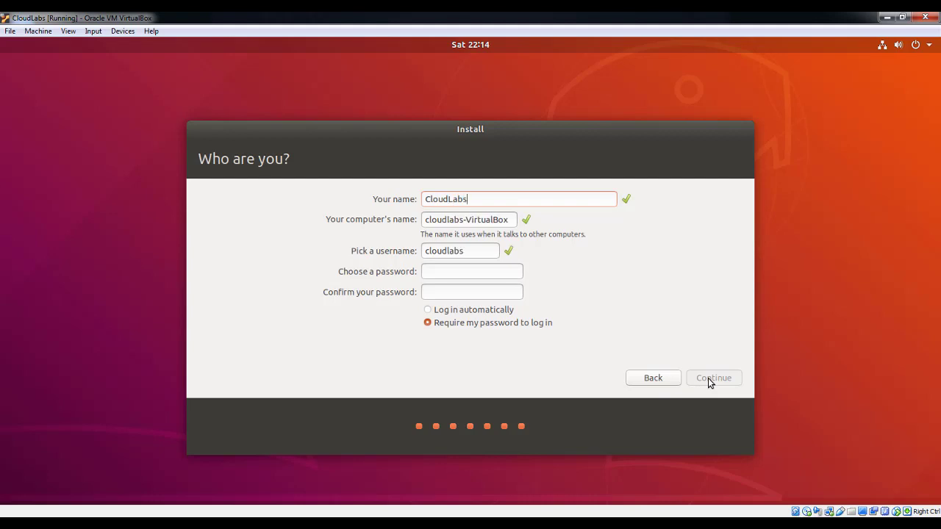
click(480, 273)
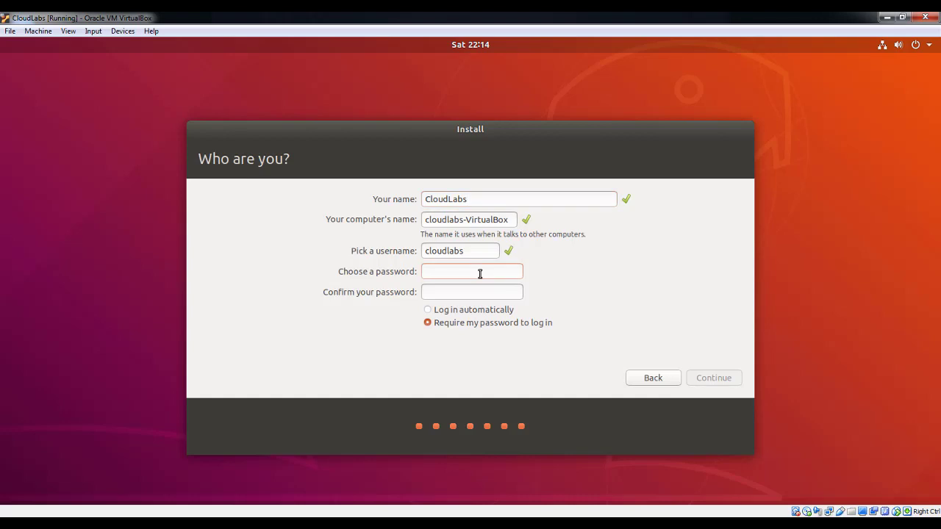
text(12345)
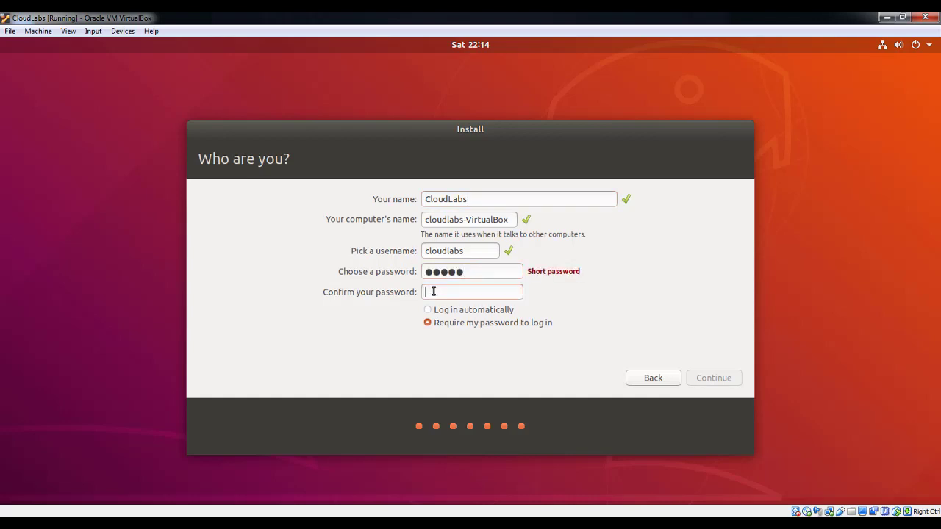
text(12345)
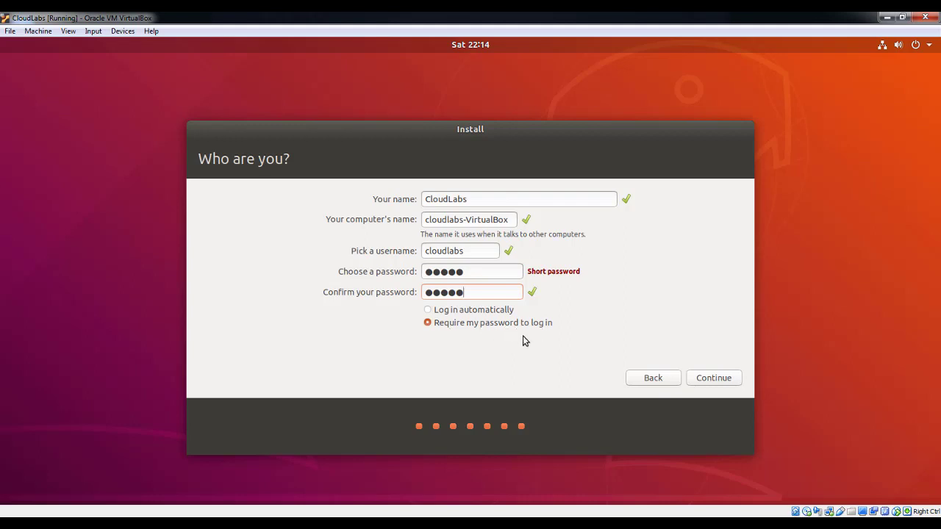
click(721, 383)
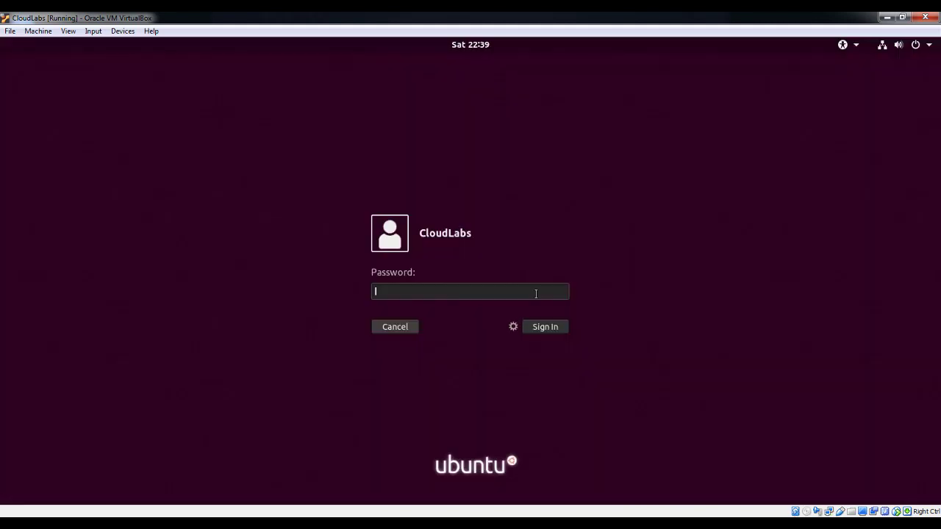
Step: Sign in with the account password and quit the Welcome to Ubuntu window
text(cloud)
click(552, 328)
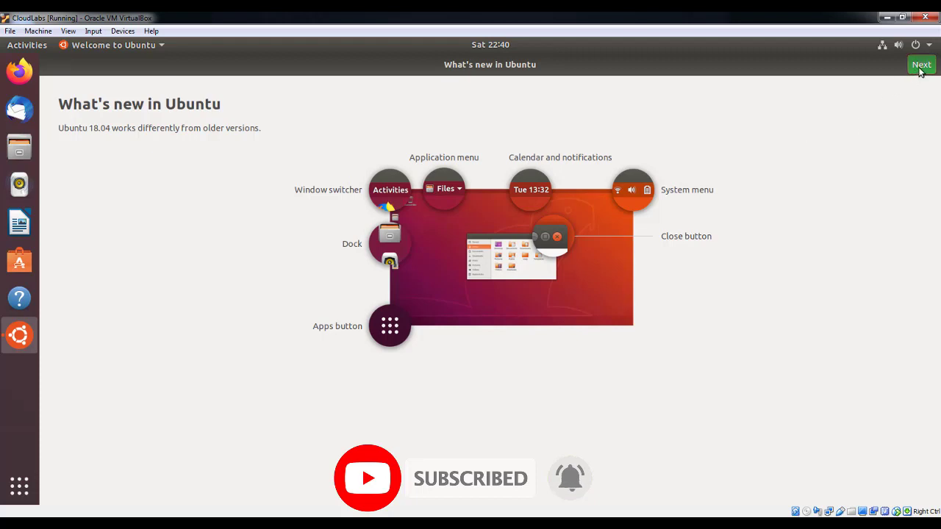
click(113, 45)
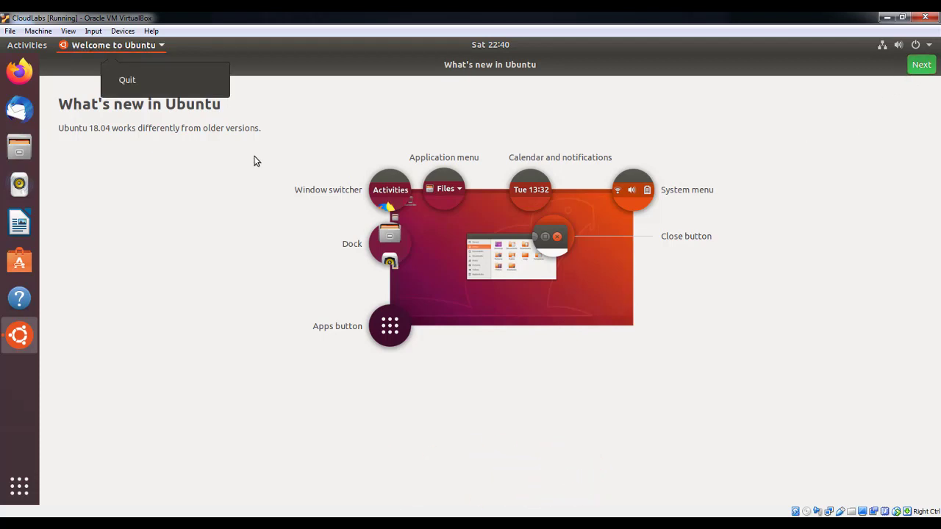
click(257, 161)
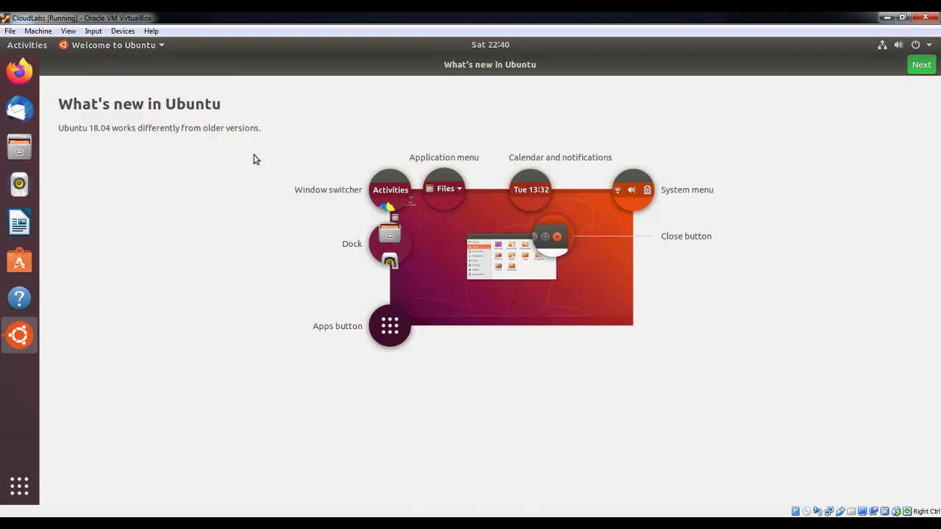
click(163, 45)
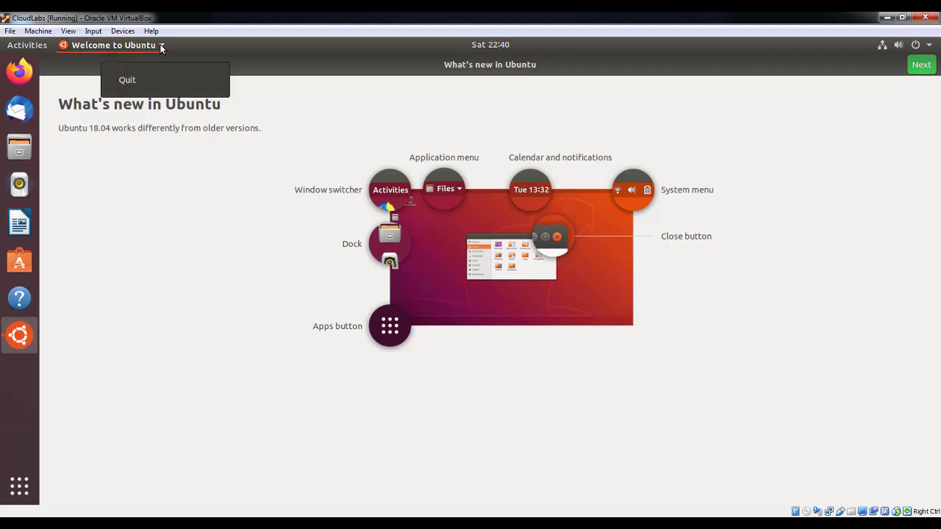
click(133, 81)
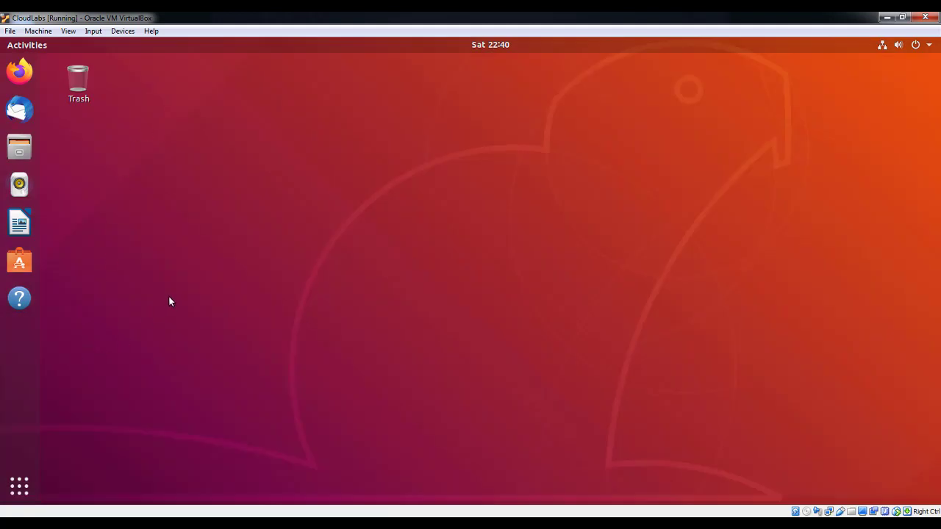
Step: Find Terminal by searching 'term' in Show Applications and launch it
click(19, 486)
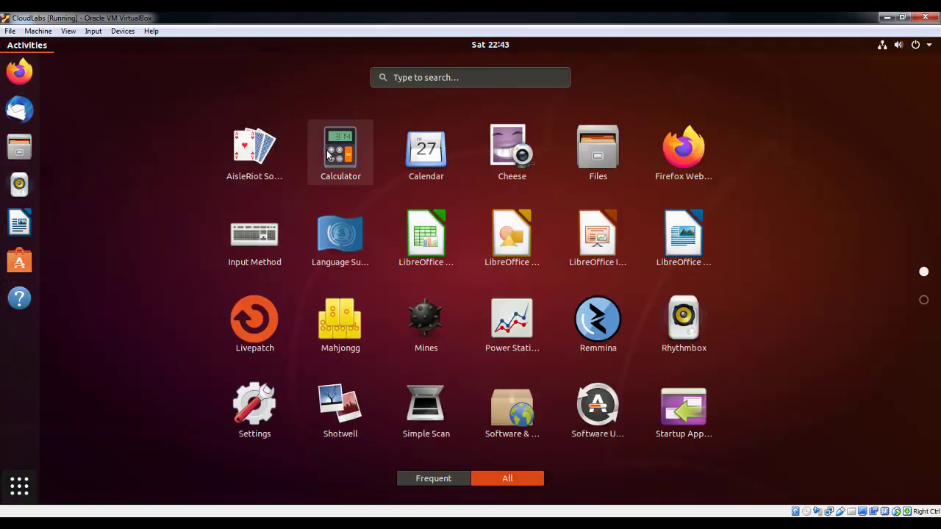
click(441, 79)
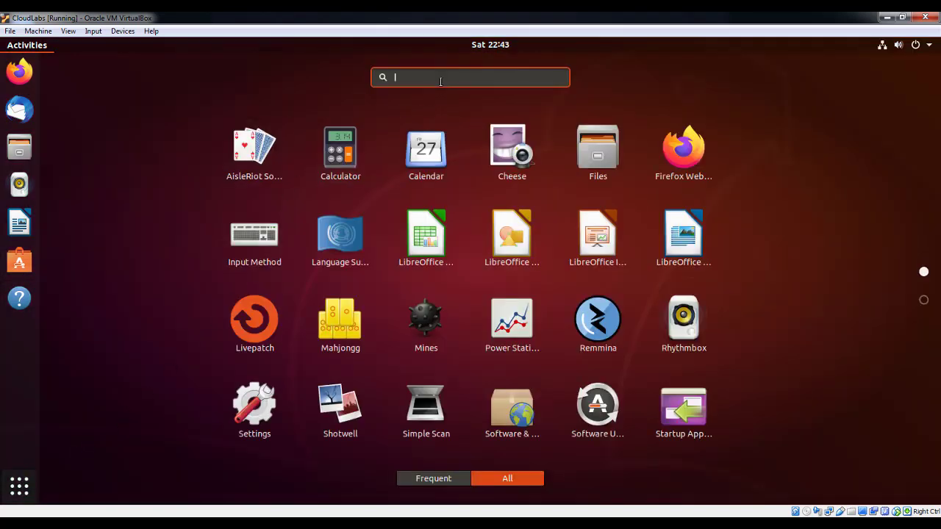
text(ter)
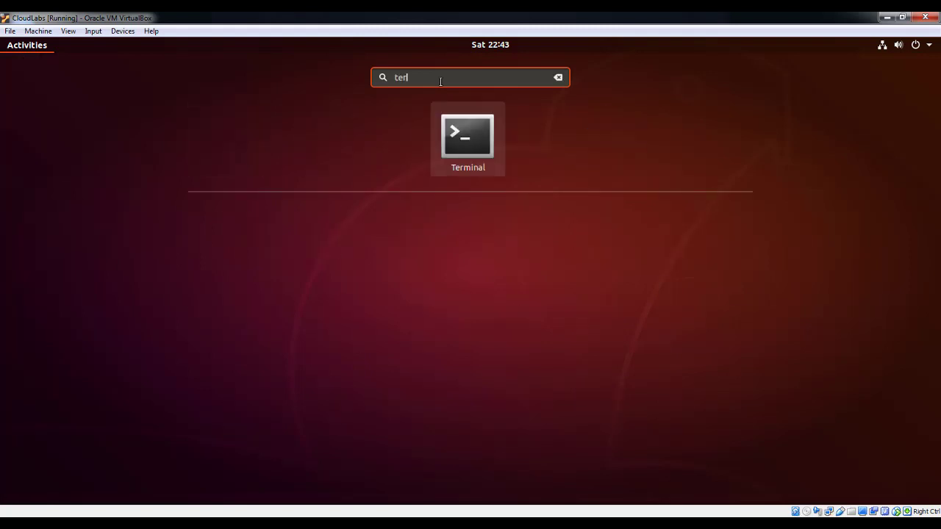
text(m)
click(471, 130)
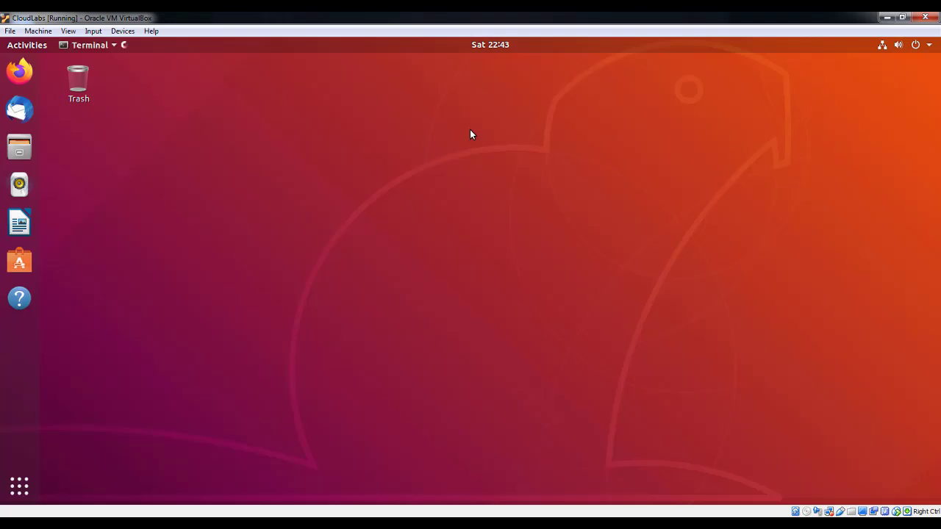
drag(390, 122, 457, 119)
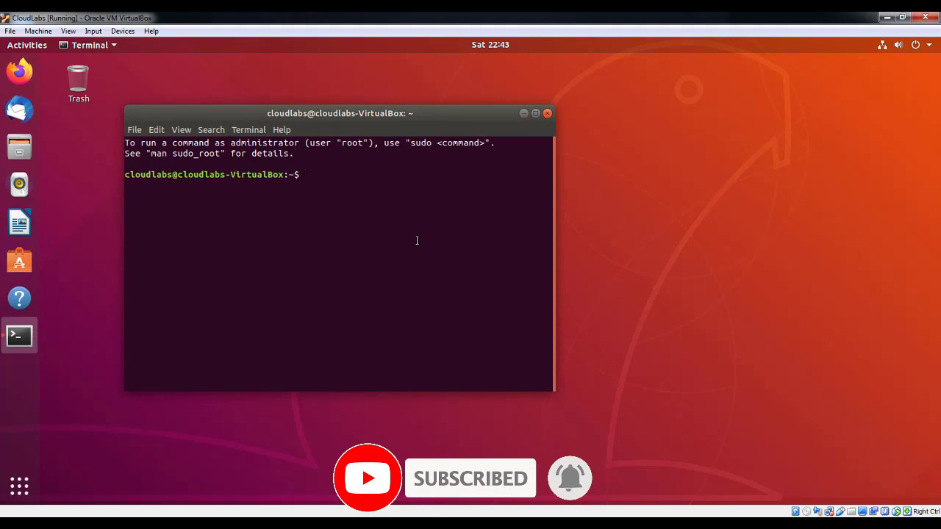
Step: Run sudo passwd root and enter the sudo password and new root password twice
text(su)
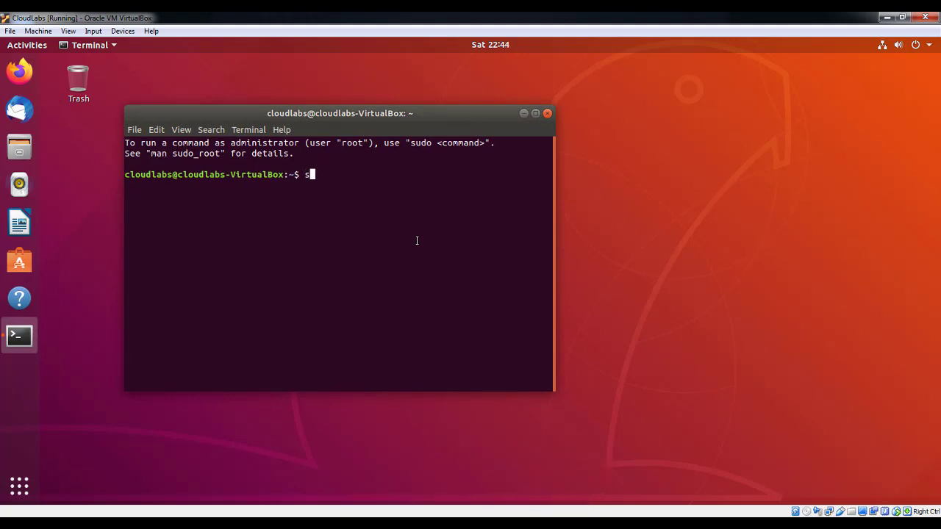
text(do passwd root)
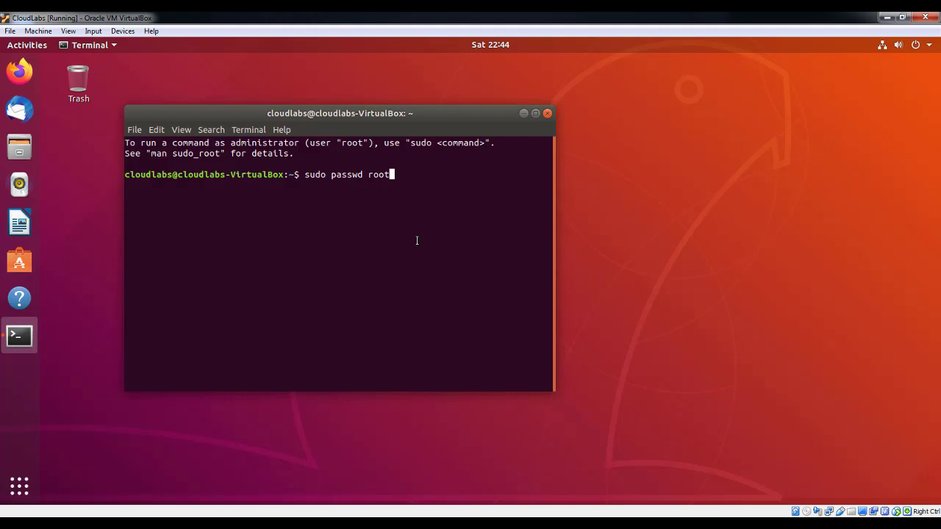
key(Return)
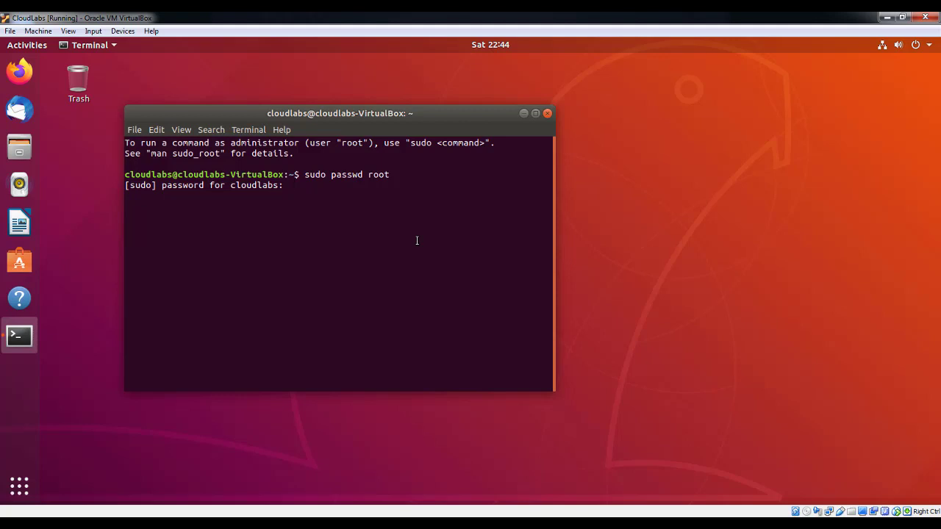
key(Return)
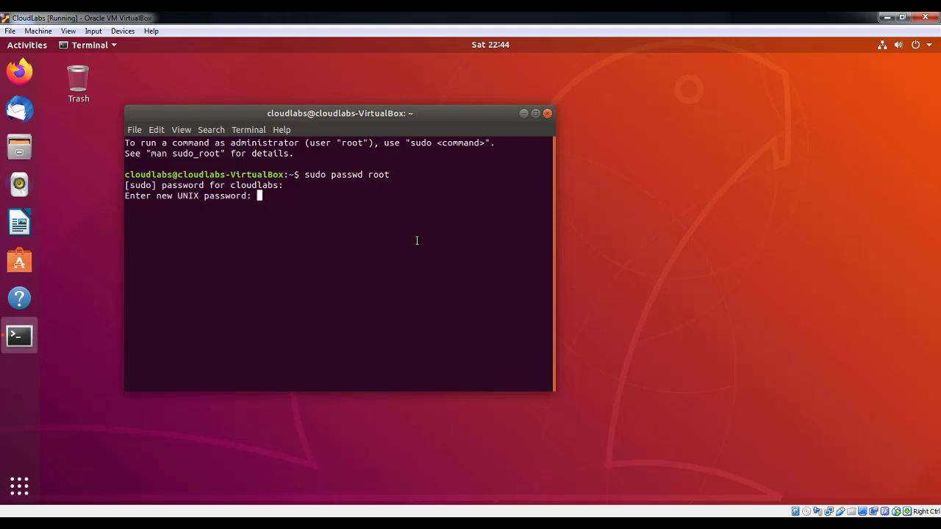
key(Return)
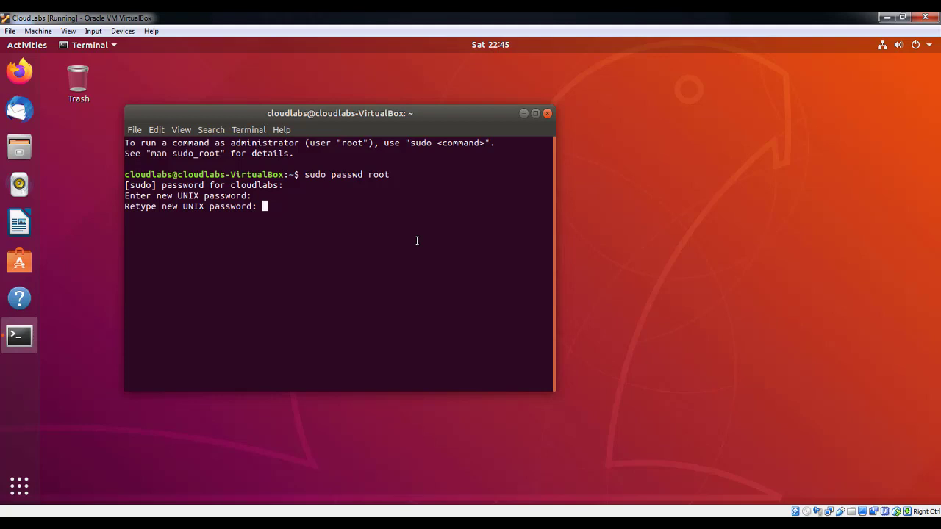
key(Return)
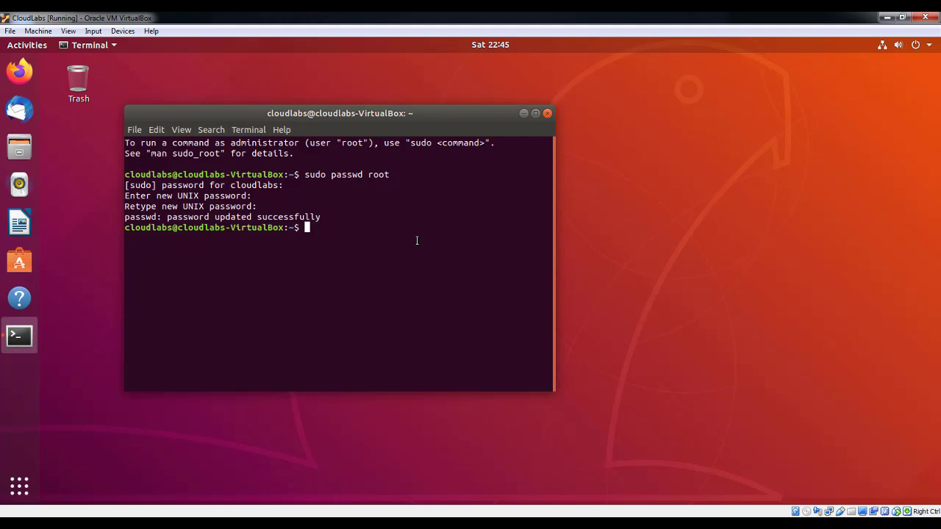
Step: Run sudo apt update in the Terminal to refresh the package lists (315 upgradable)
text(sudo apt update)
key(Return)
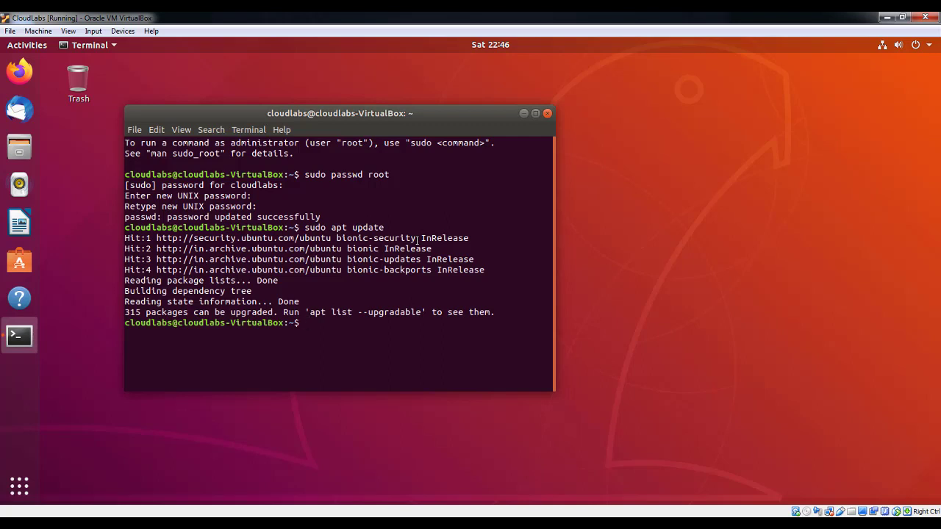
Step: Run sudo apt upgrade with the Terminal maximized and confirm with y to start downloading packages
text(su)
text(o apt upgrade)
key(Return)
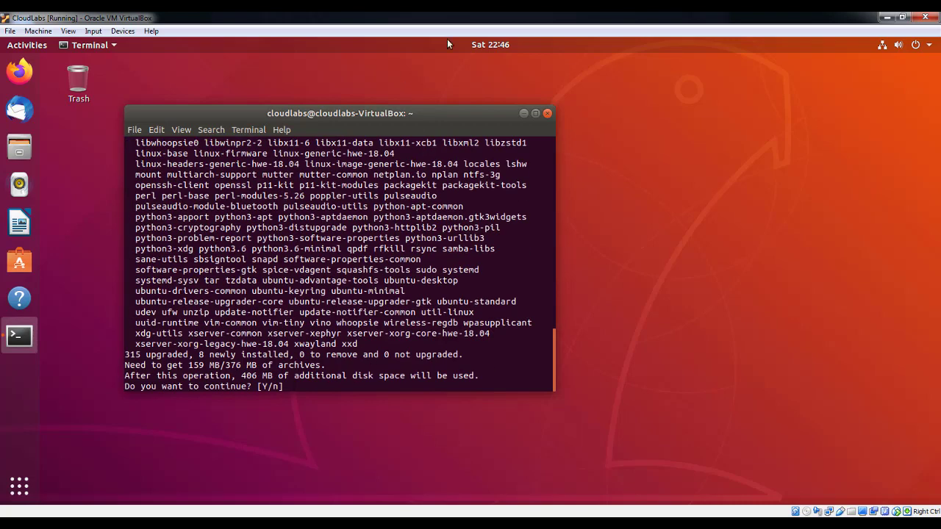
click(536, 113)
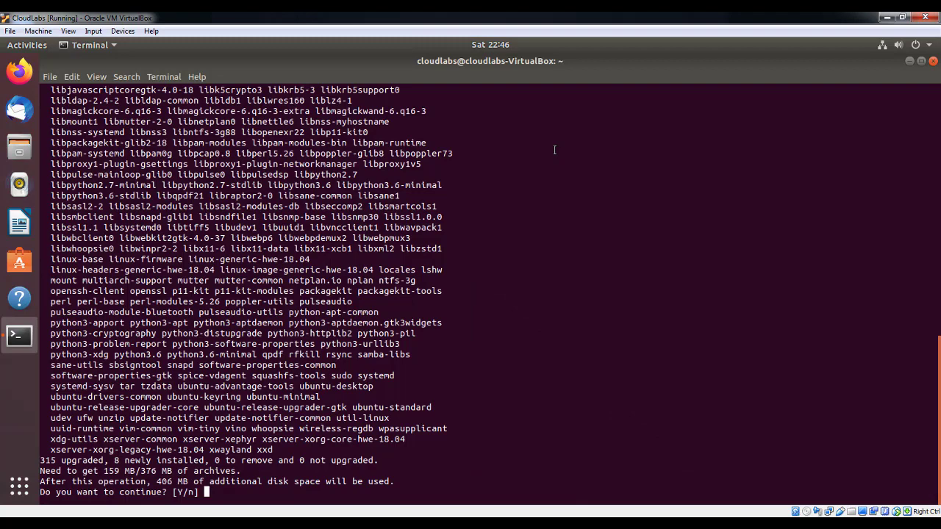
text(y)
key(Return)
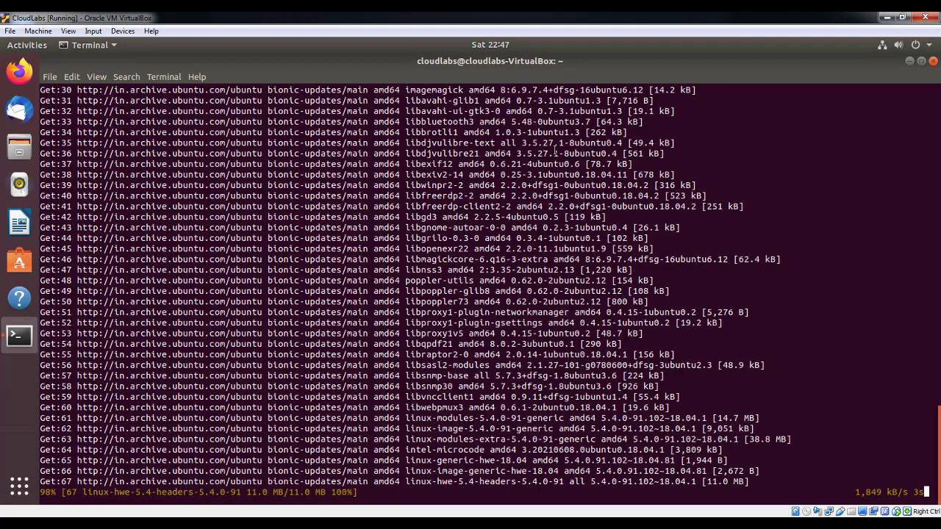